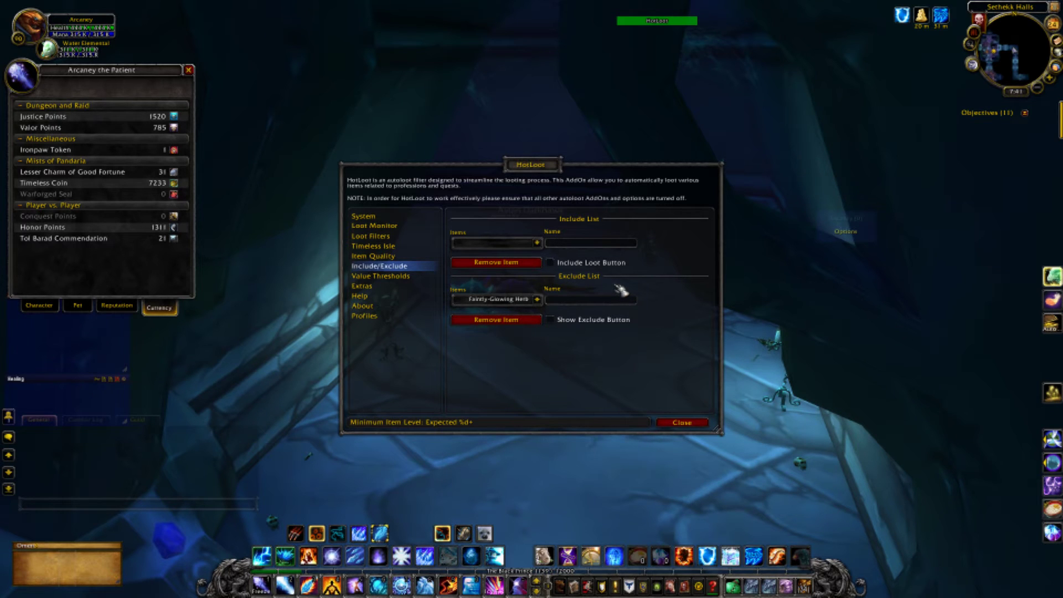
Switch between the Item Quality and Include/Exclude pages and open the bags
click(399, 256)
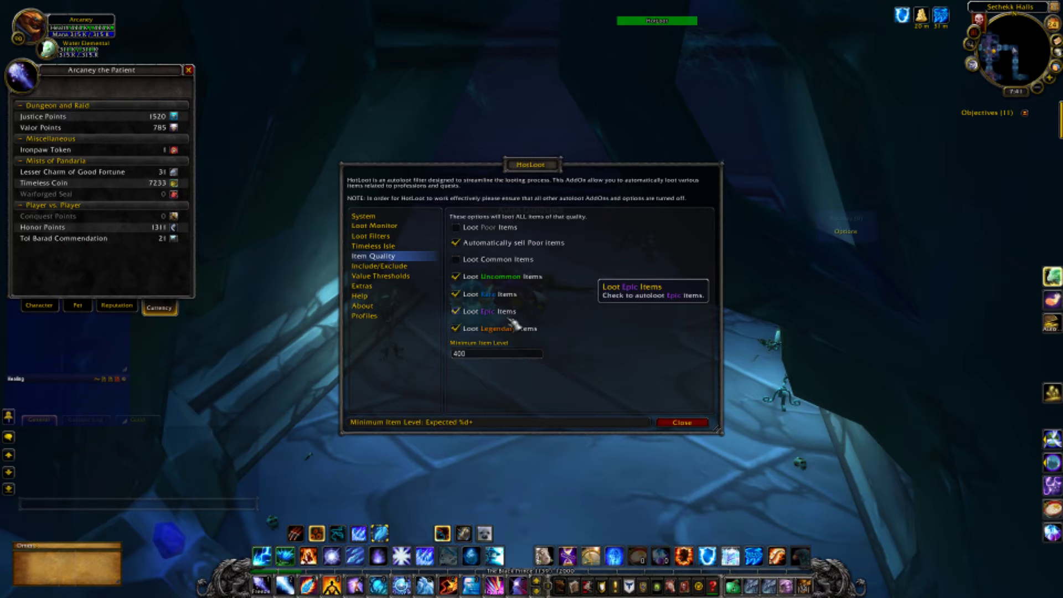
click(398, 266)
key(b)
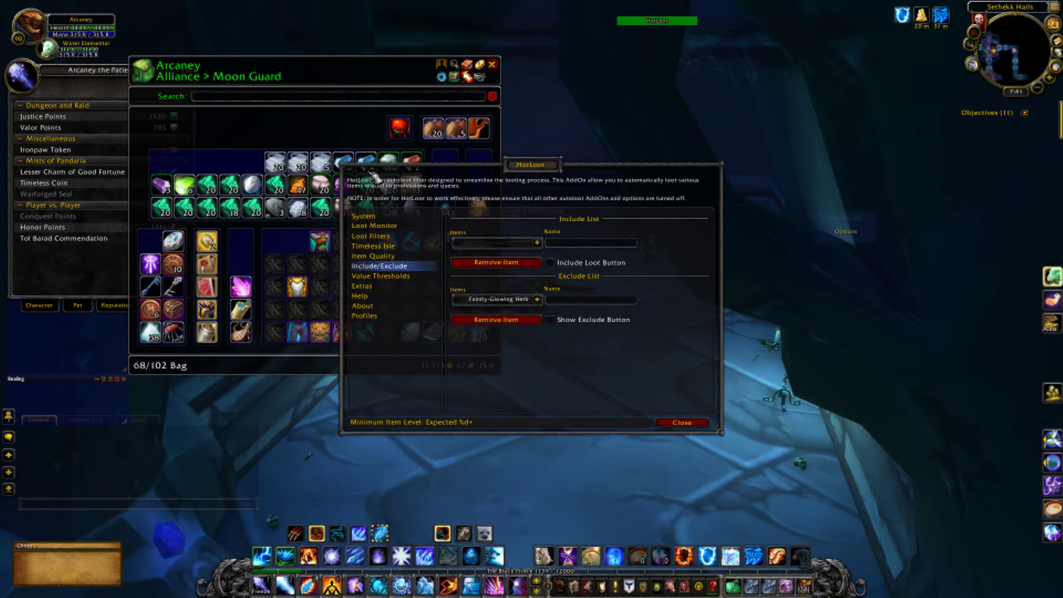
click(492, 64)
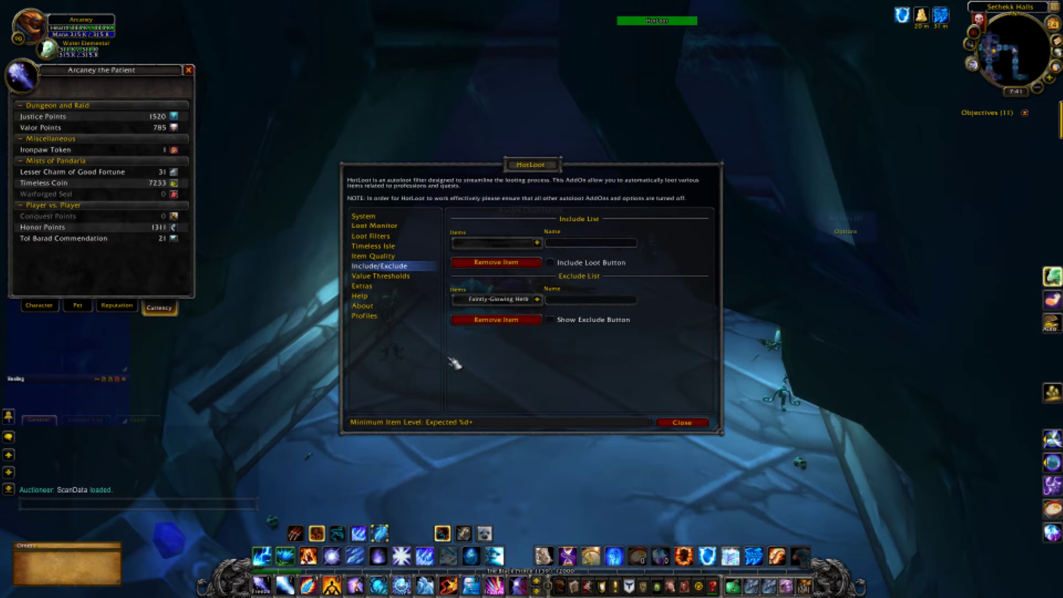
click(373, 256)
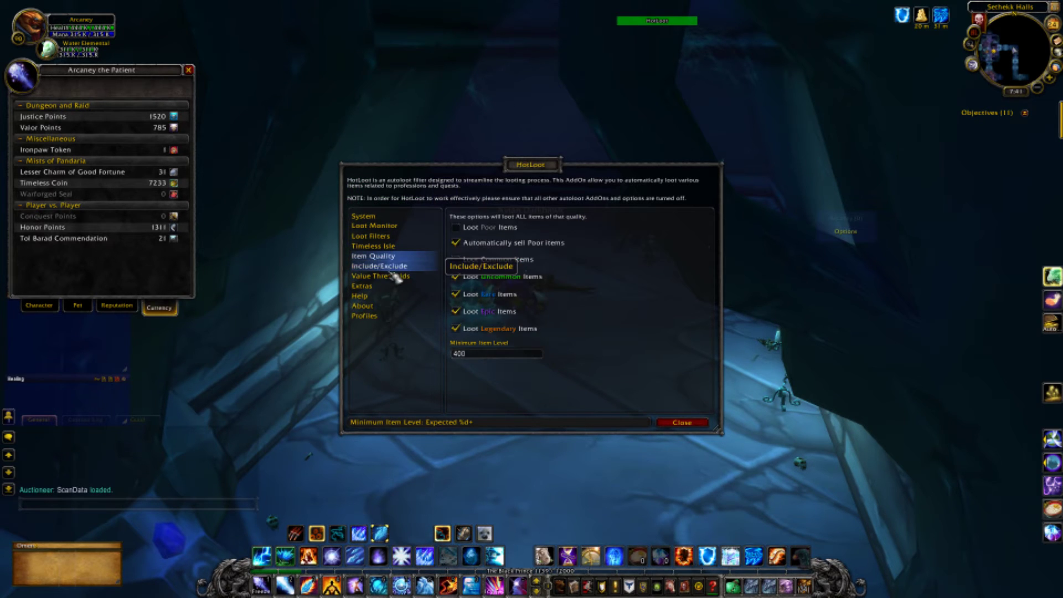
click(390, 267)
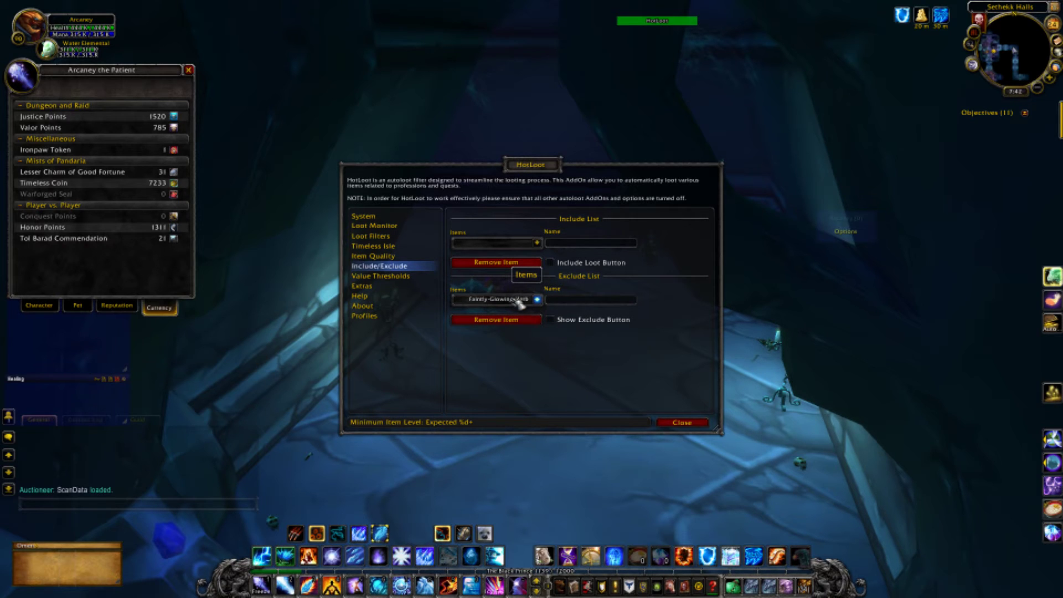
key(b)
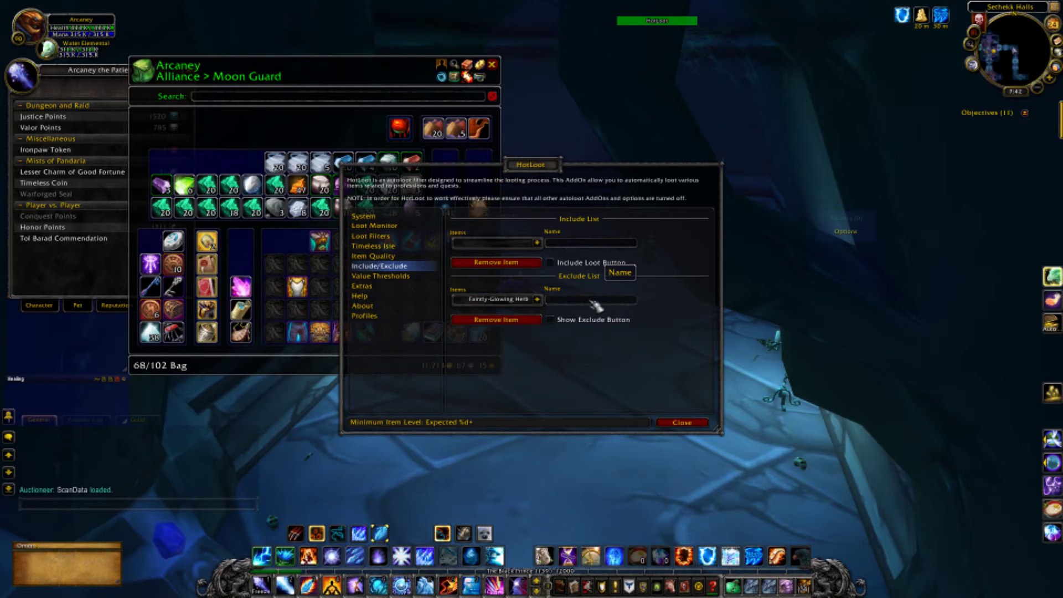
Add Singing Crystal from the bags to HotLoot's exclude list
click(584, 301)
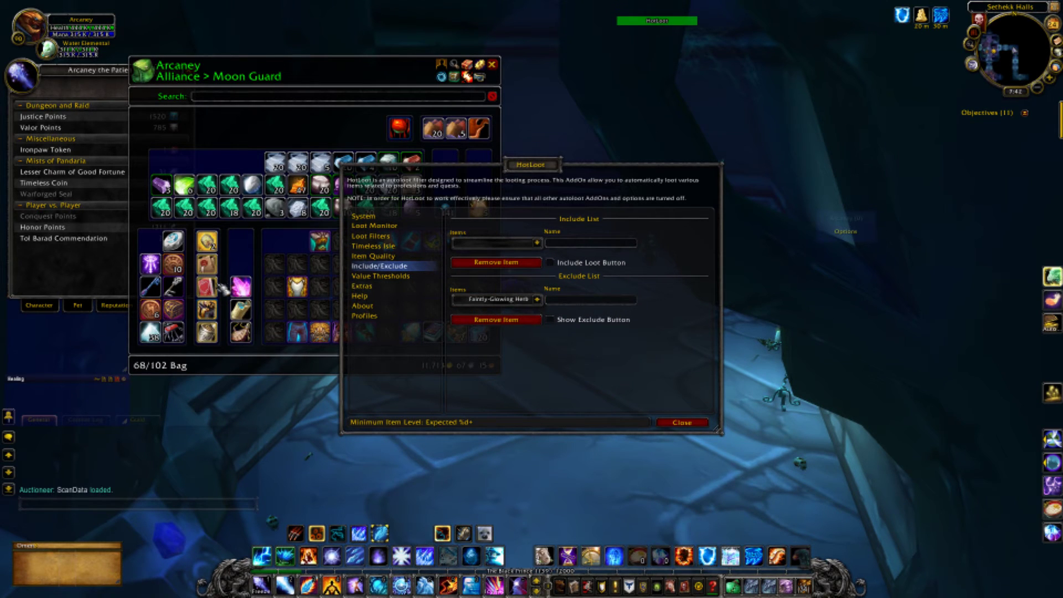
shift+click(248, 294)
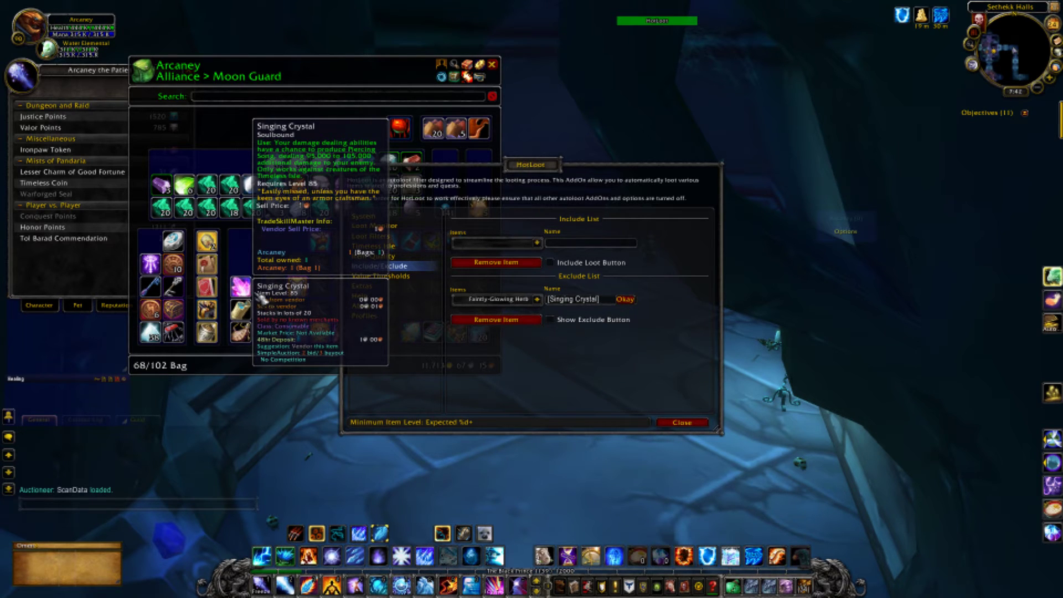
click(624, 299)
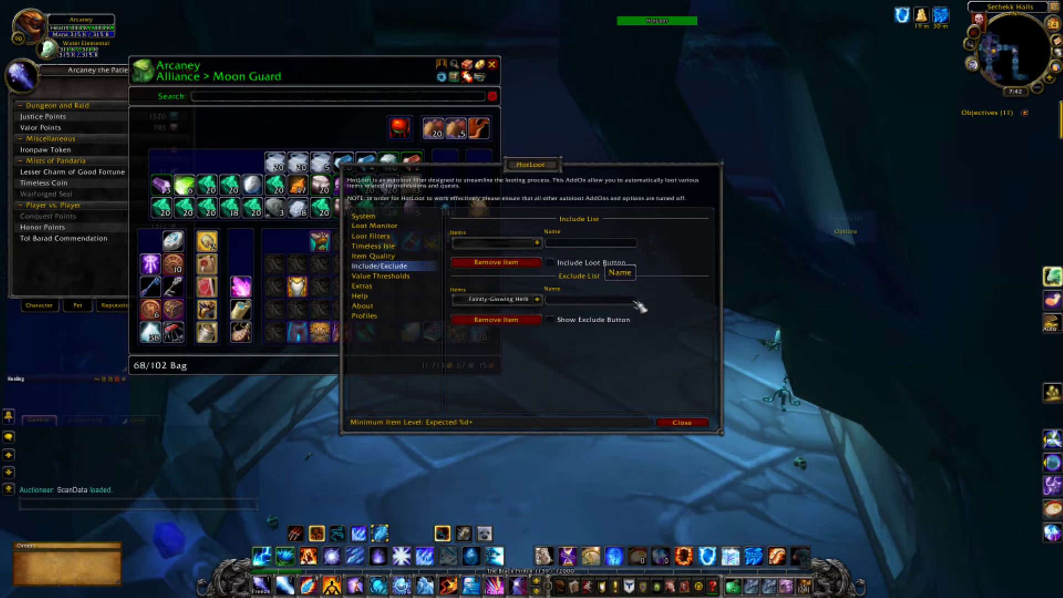
Remove Singing Crystal from the exclude list, leaving only Faintly-Glowing Herb
click(536, 300)
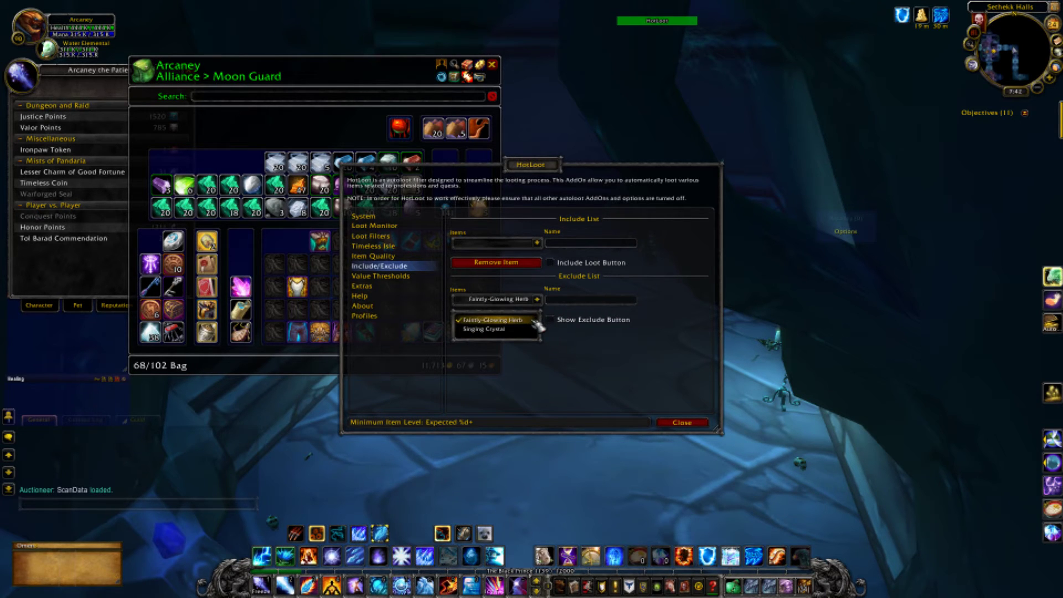
click(503, 329)
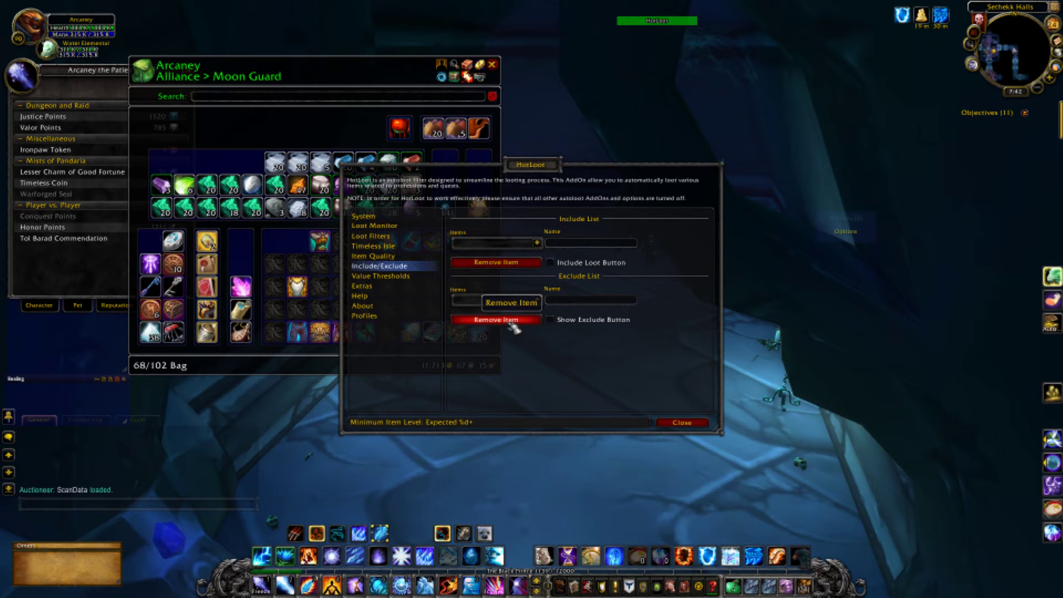
click(524, 321)
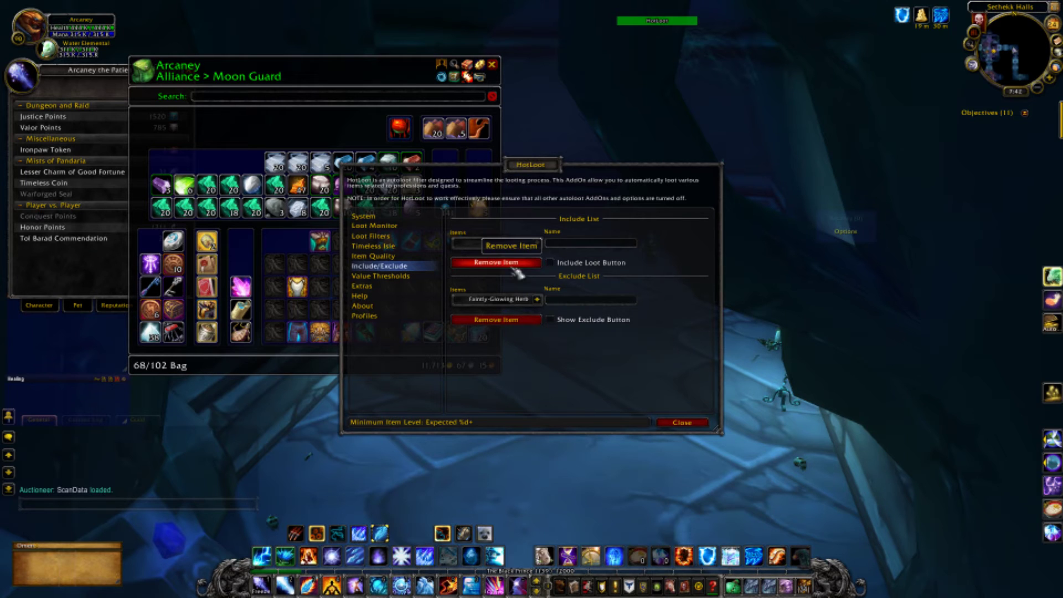
Open the Value Thresholds page and check Threshold 3's item types without changing them
click(405, 278)
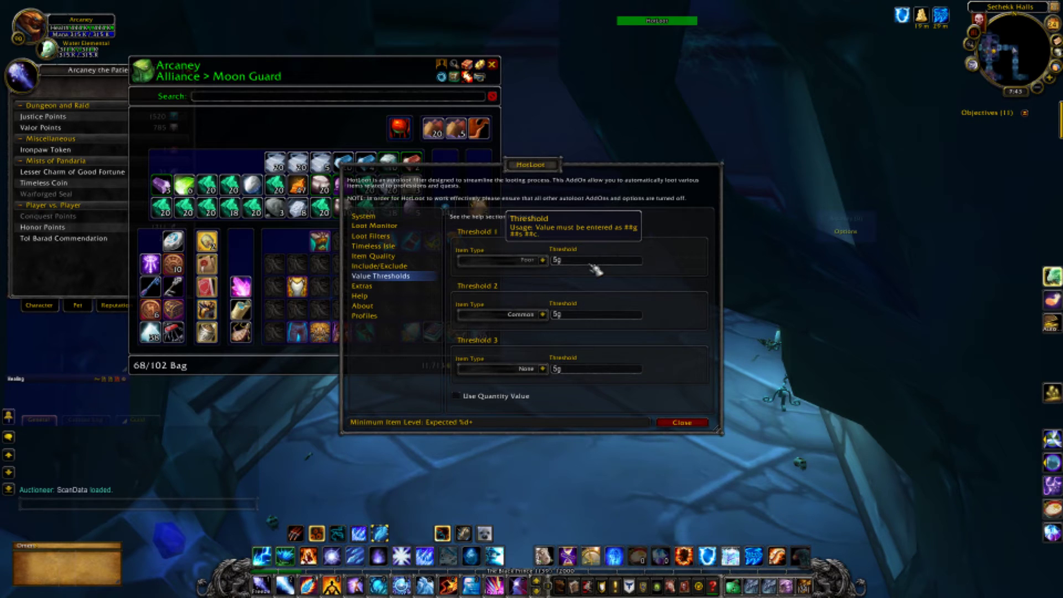
click(543, 369)
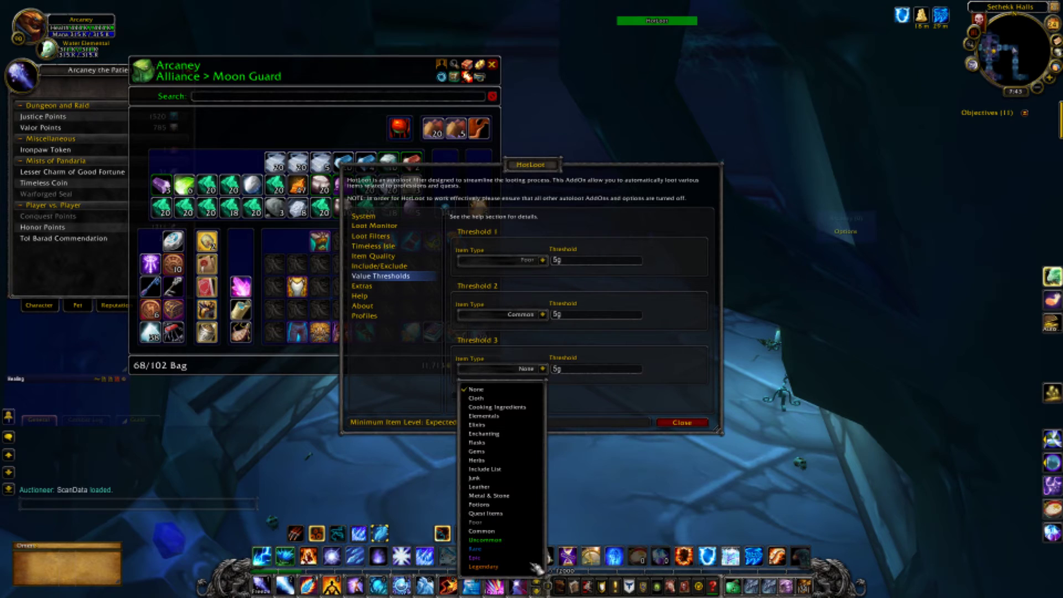
click(661, 387)
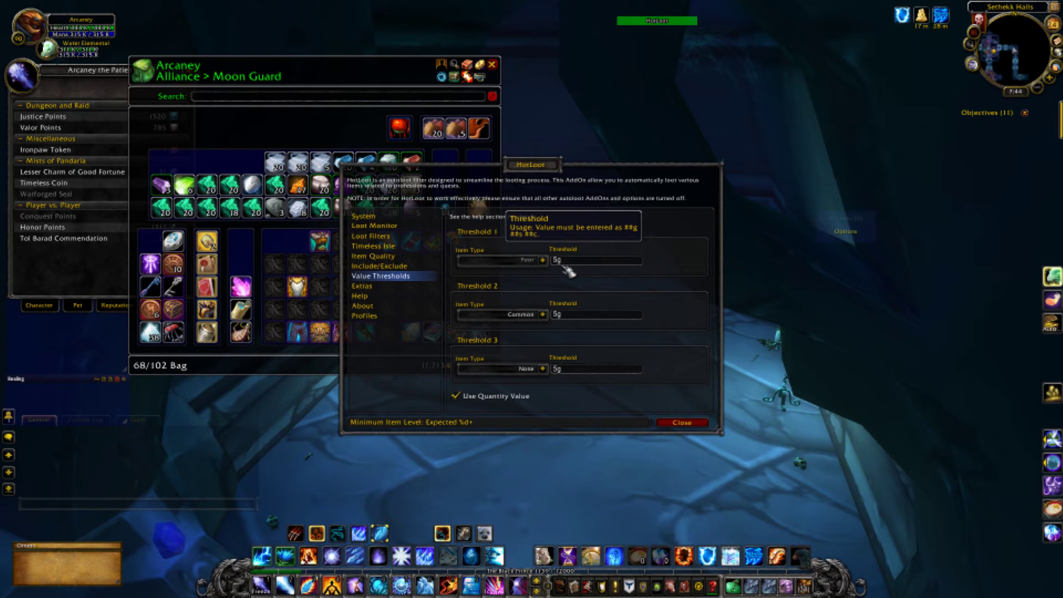
Turn on Show/Hide Loot History on the Extras page and close HotLoot's options
click(401, 288)
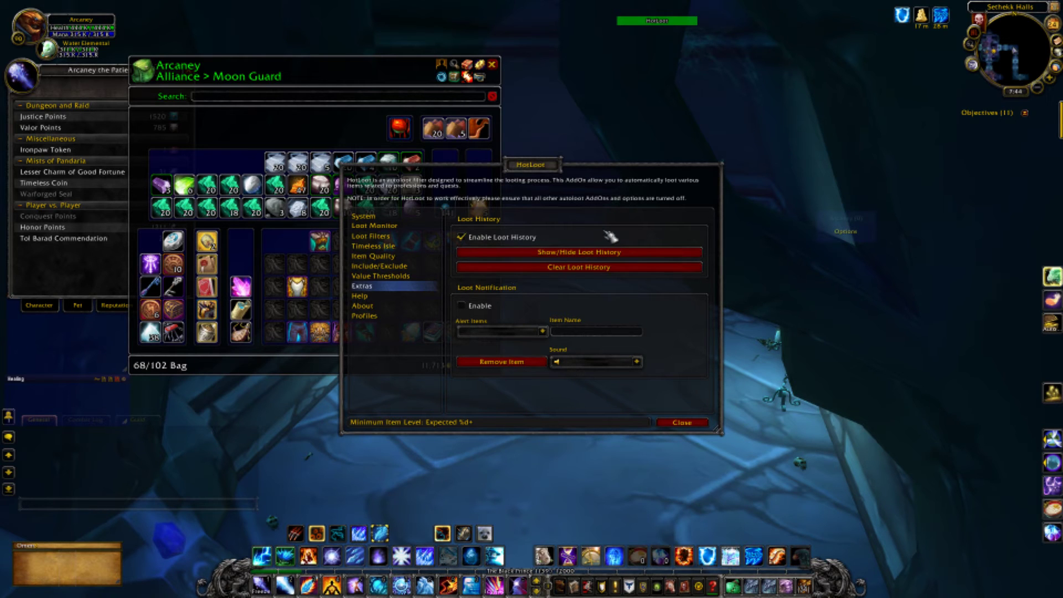
click(622, 256)
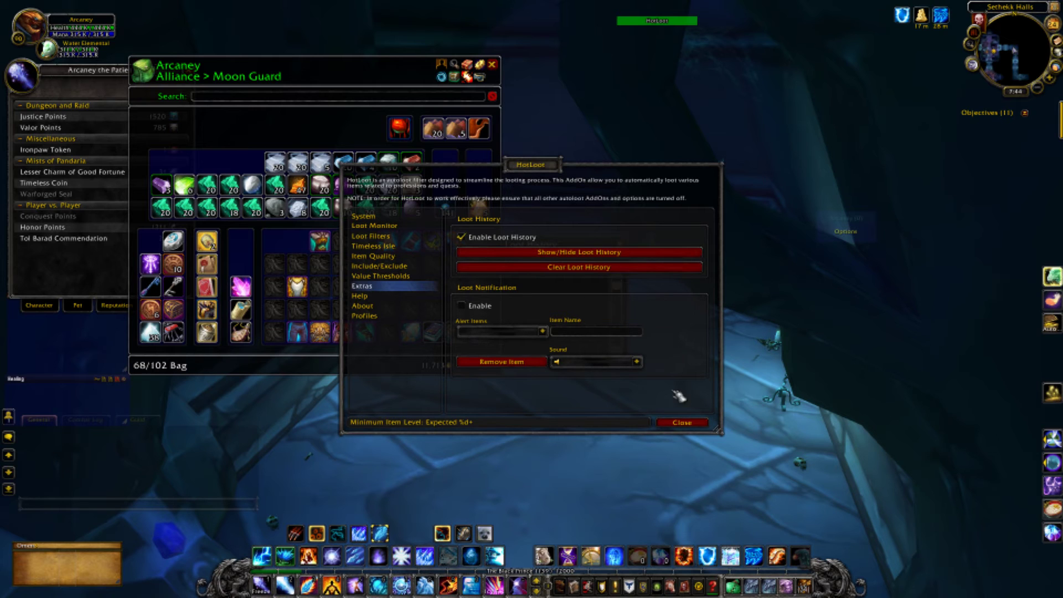
click(682, 422)
Move Loot History to the lower right, close the bags and currency panels, and reopen HotLoot
drag(543, 254, 898, 429)
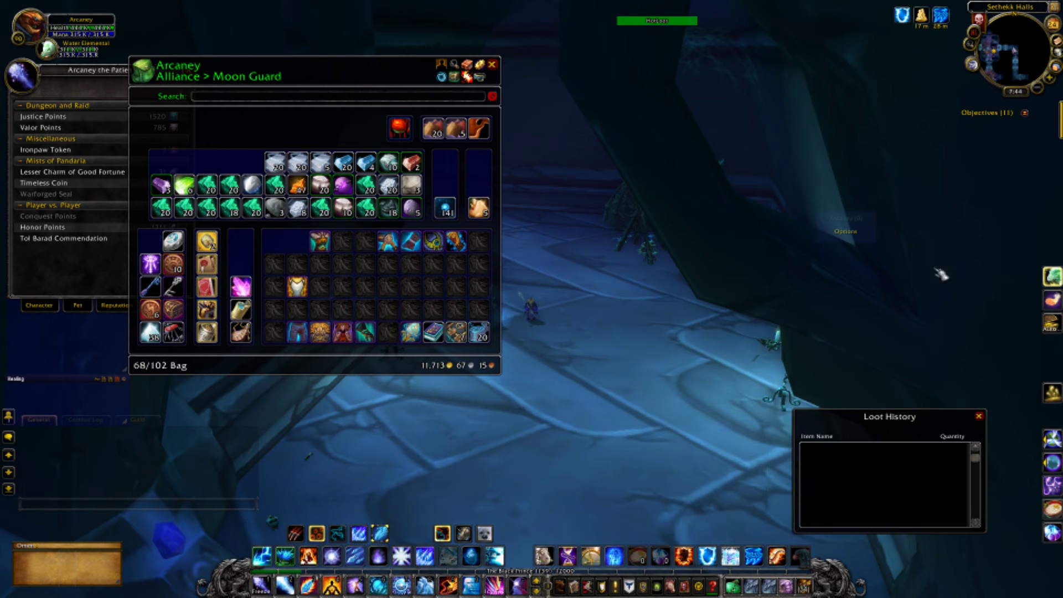
click(491, 64)
click(190, 71)
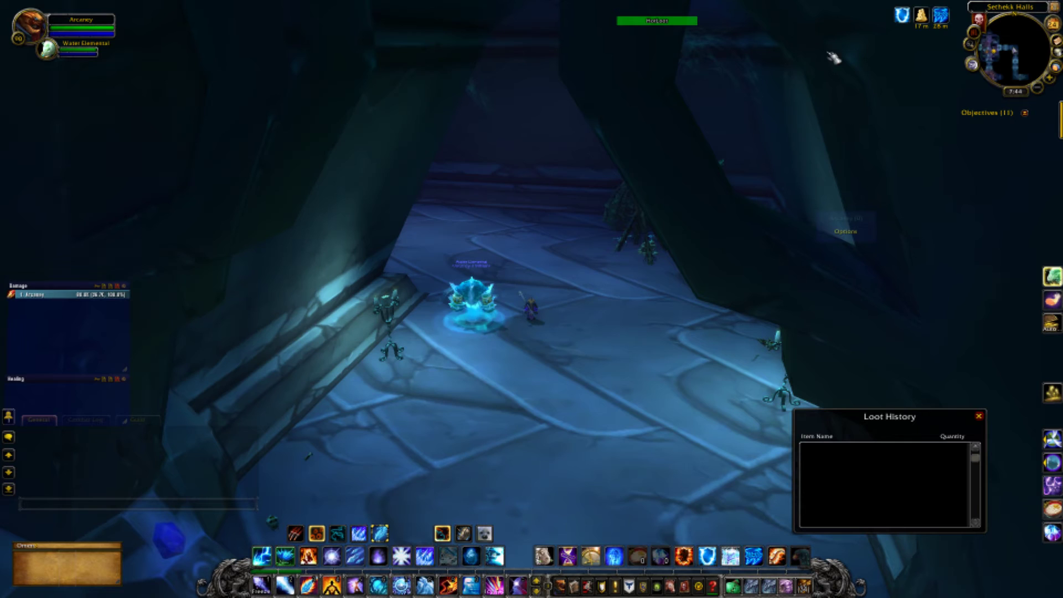
click(973, 64)
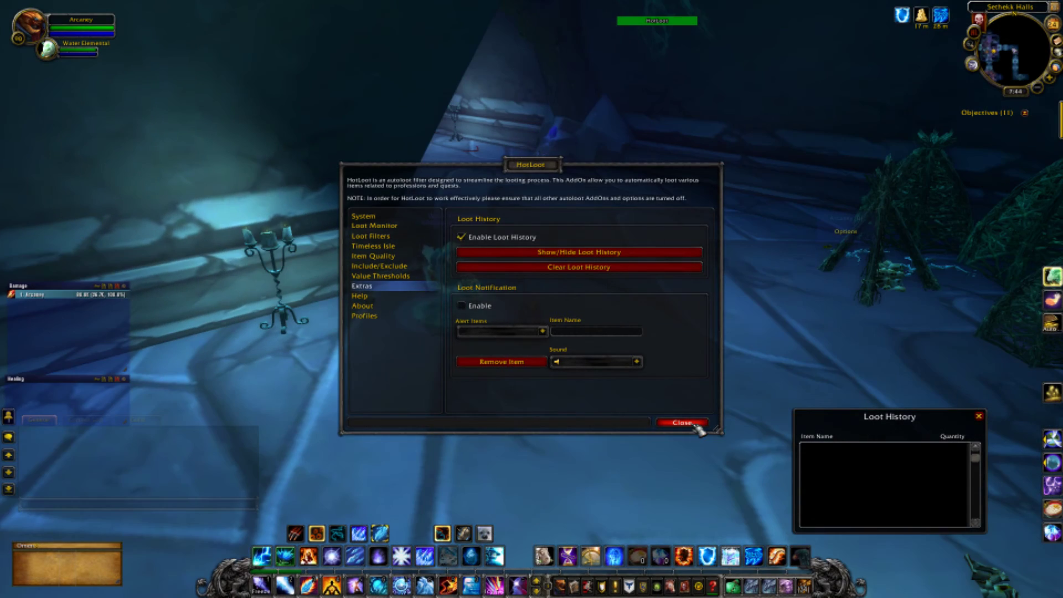
Close HotLoot's options, then kill and loot the Sethekk Guard
click(695, 425)
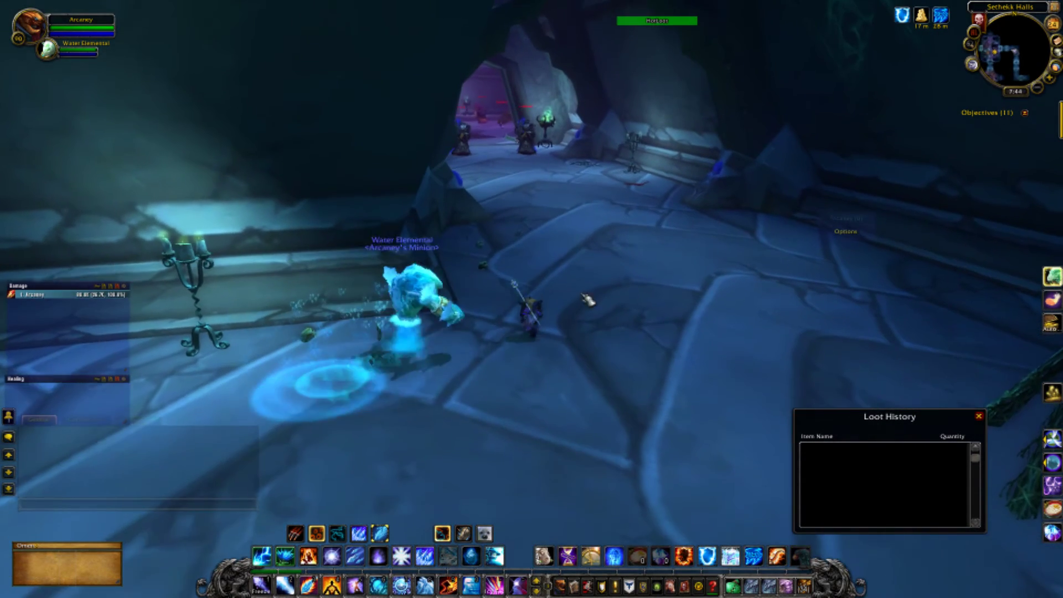
drag(586, 299, 532, 329)
key(Tab)
key(2)
key(2)
key(2)
key(2)
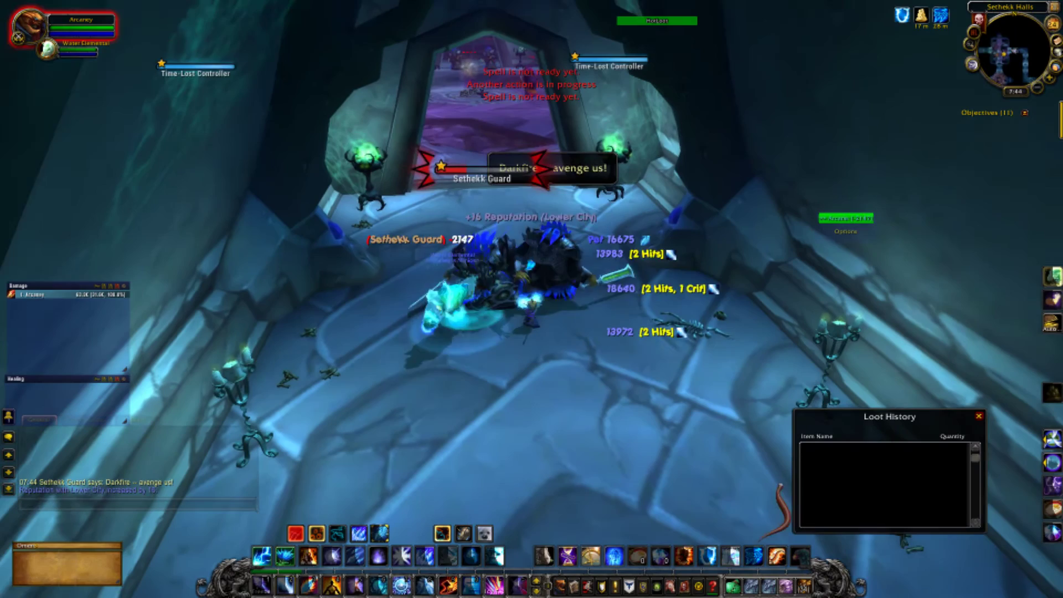
key(Tab)
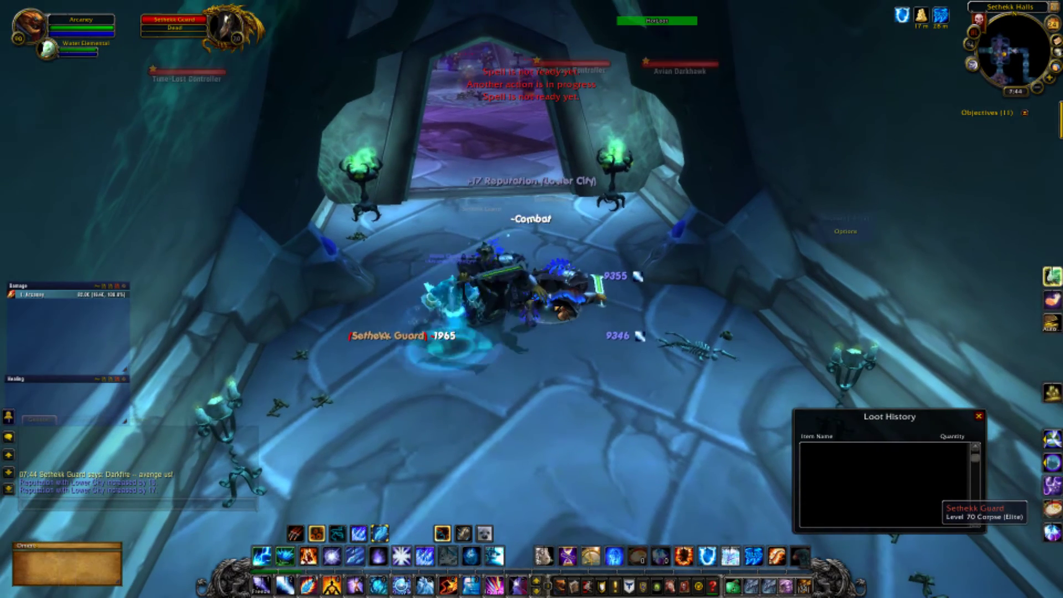
right_click(626, 372)
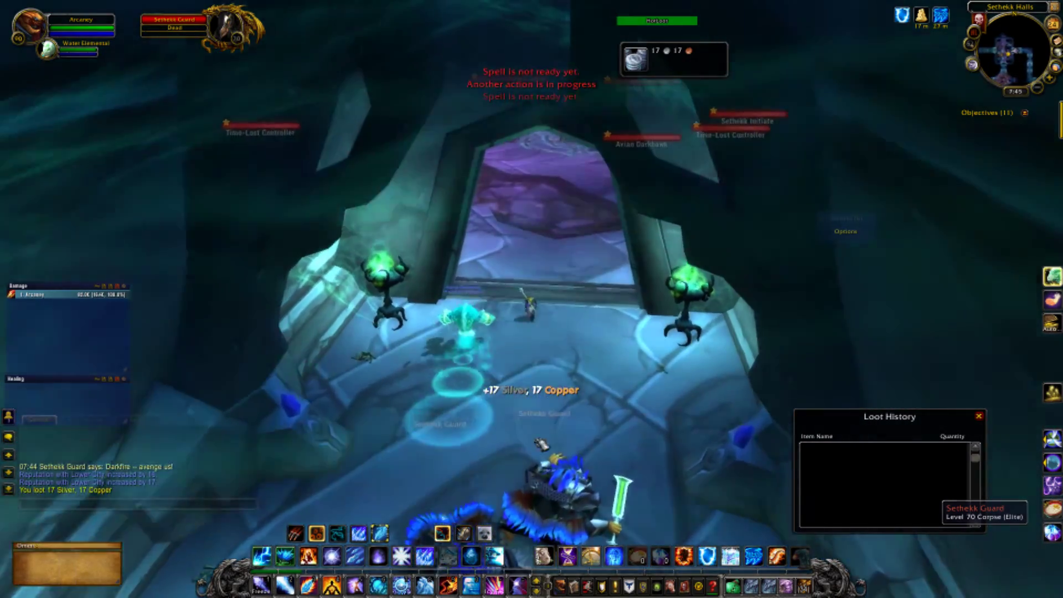
Enter Veil Sethekk, Arcane Explosion the enemies, loot the Sethekk Initiate, and reopen HotLoot
key(w)
key(w)
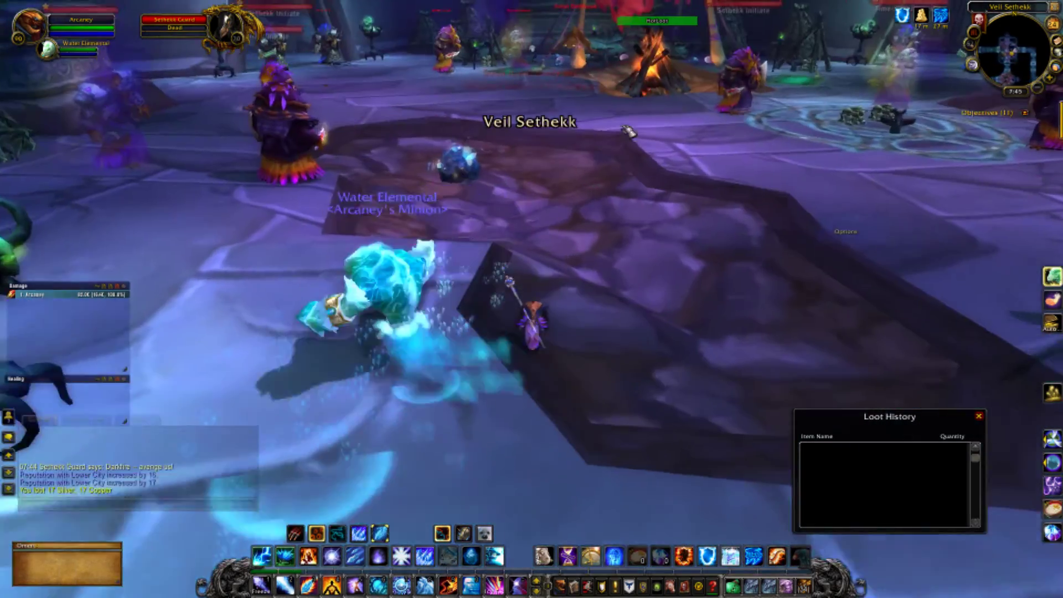
key(w)
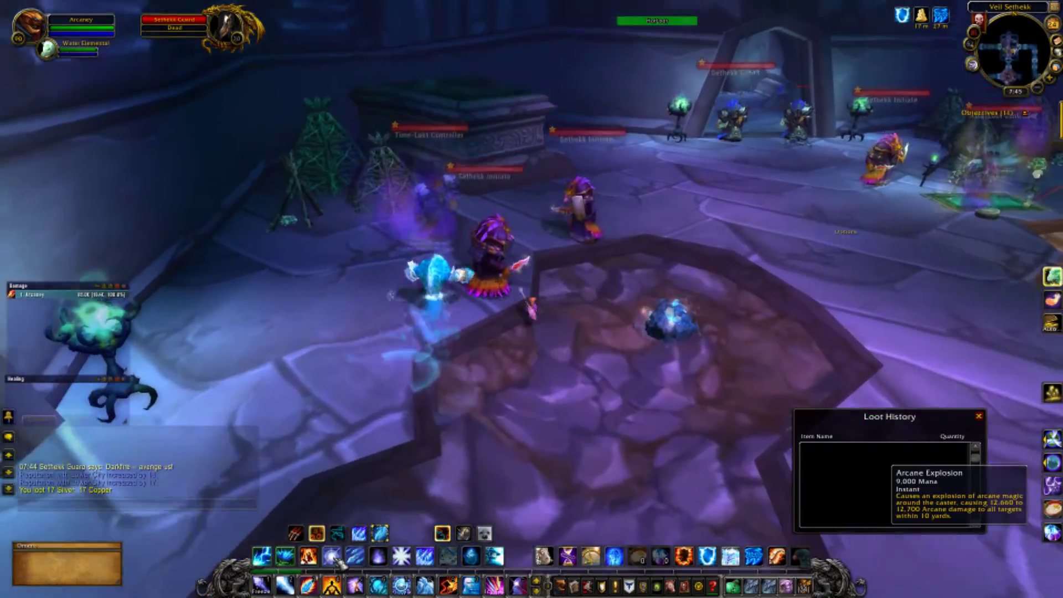
click(332, 557)
click(332, 557)
key(a)
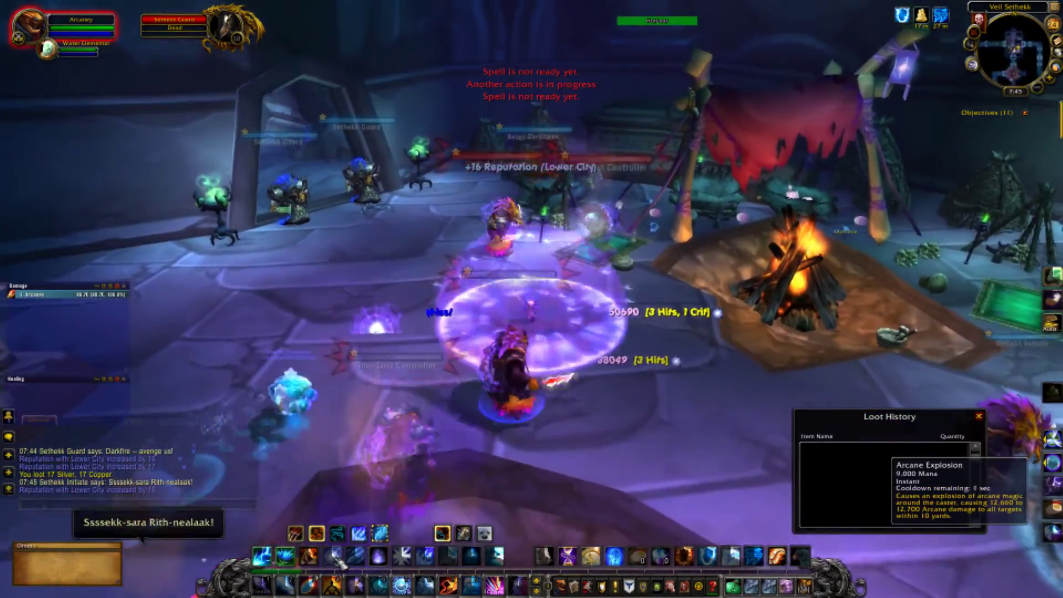
key(a)
click(332, 557)
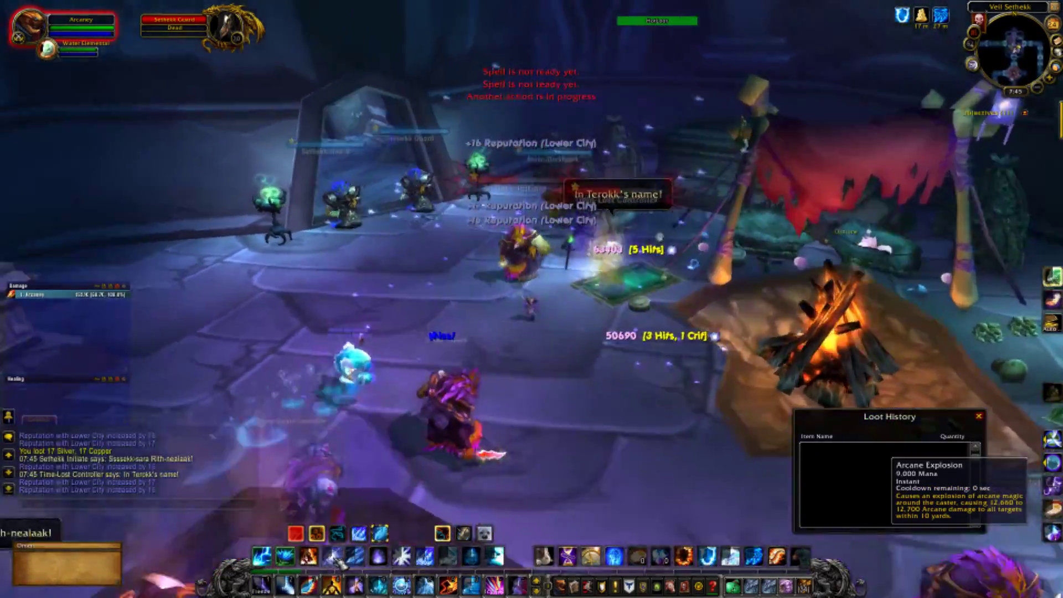
click(332, 557)
click(332, 557)
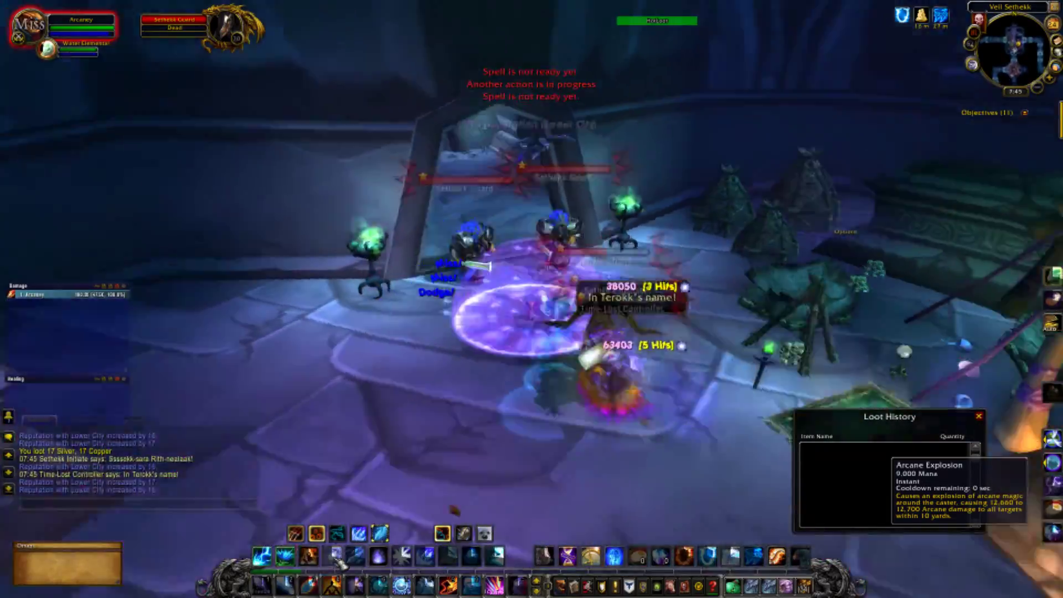
key(a)
key(a)
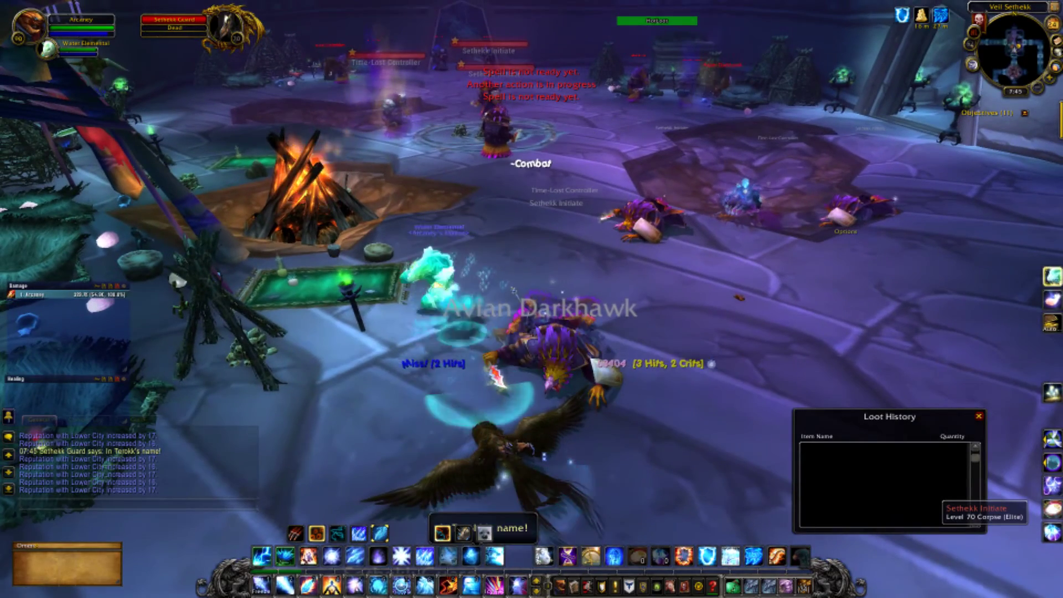
right_click(515, 285)
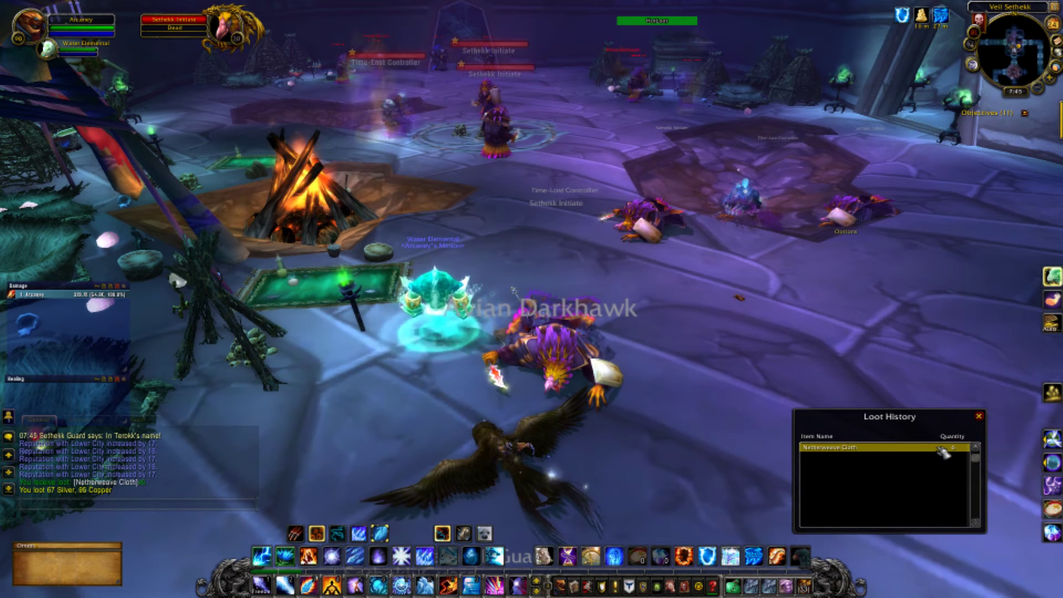
click(980, 35)
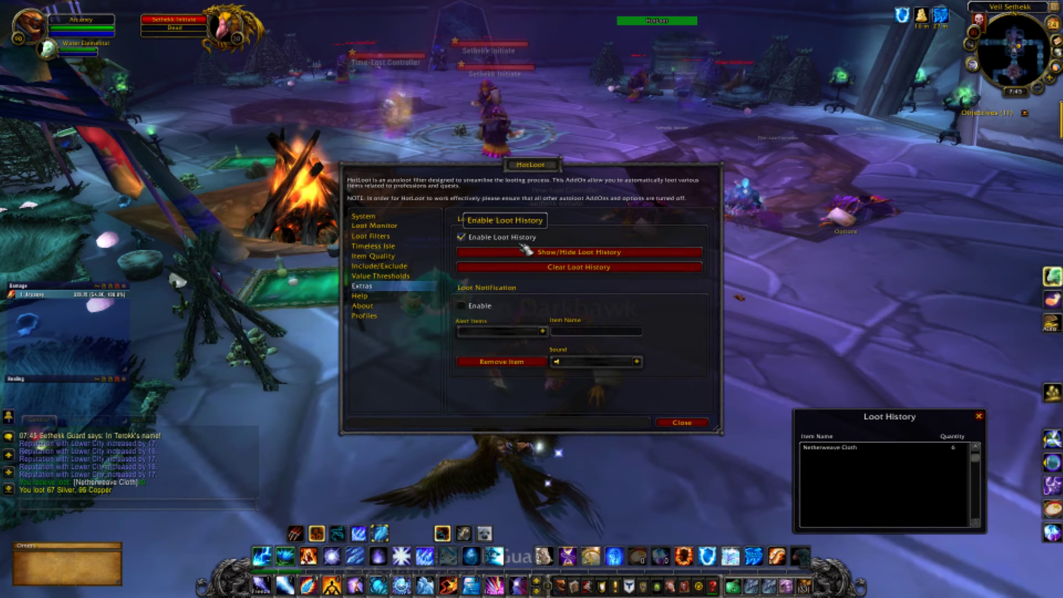
Close Loot History and show HotLoot's Help on the Loot Monitor topic
click(979, 416)
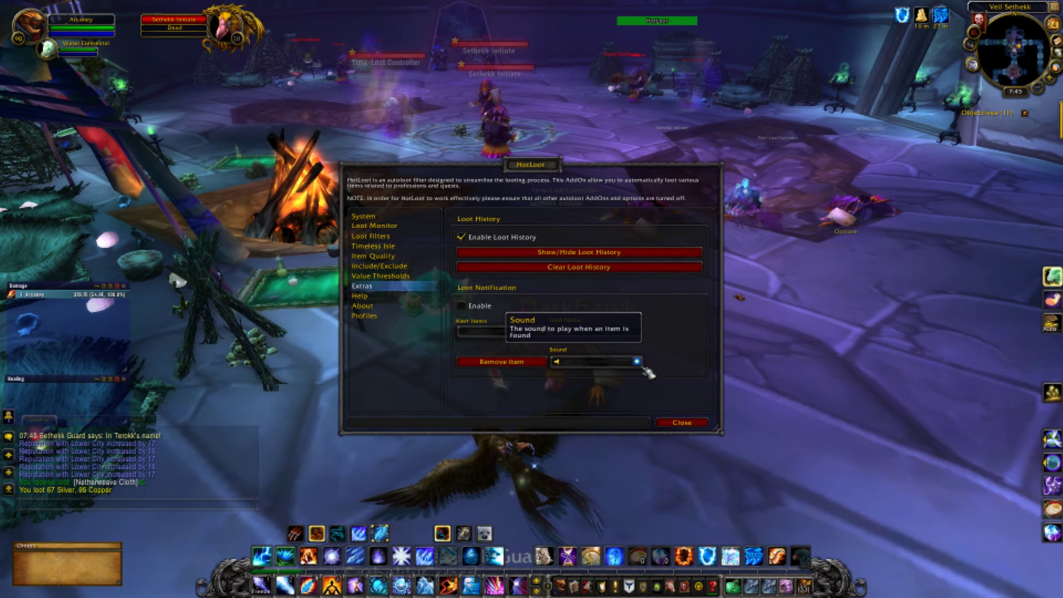
click(404, 298)
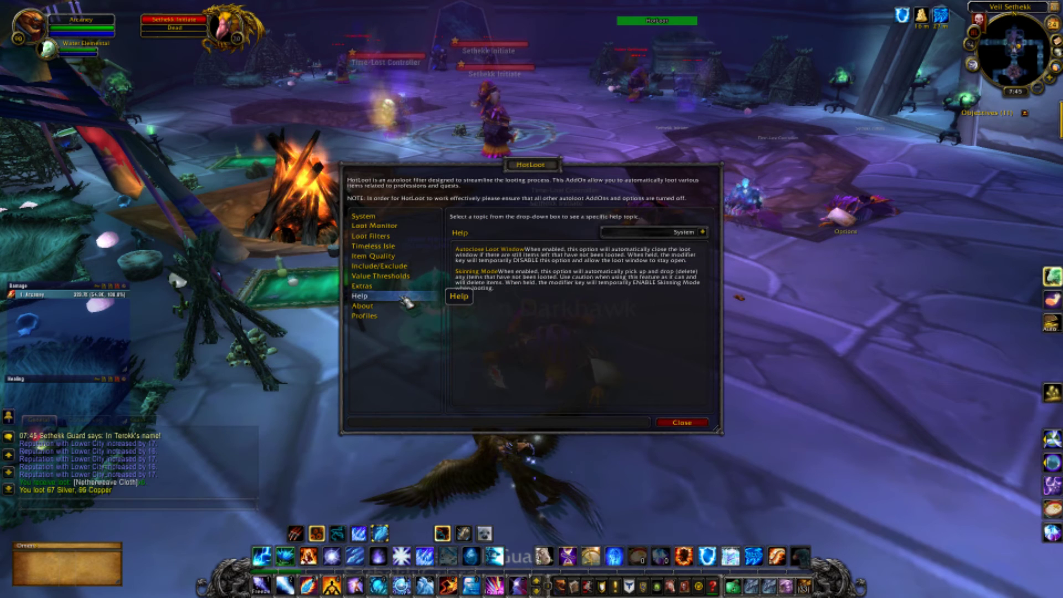
click(703, 233)
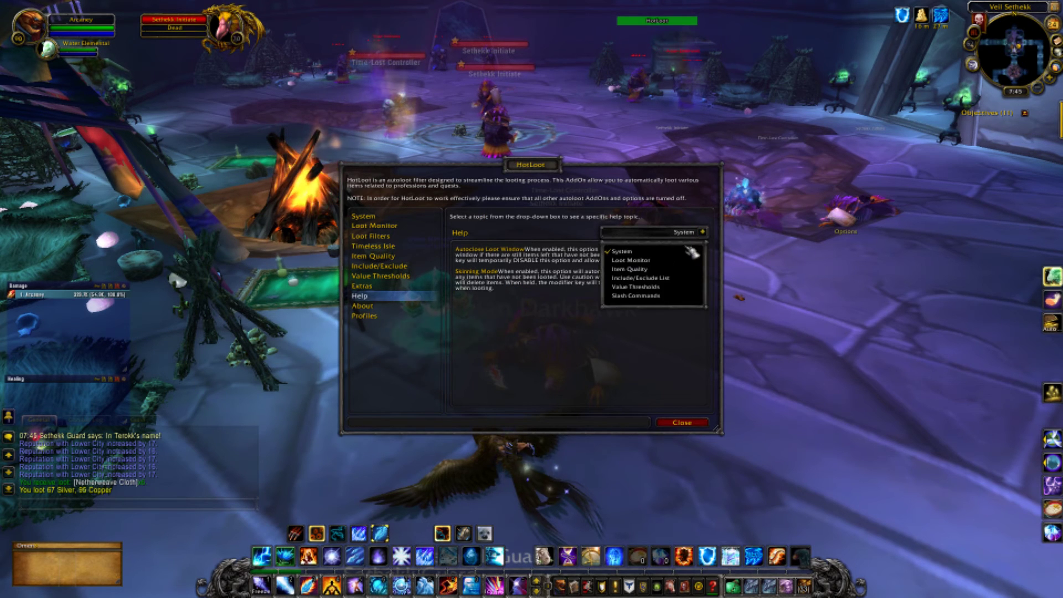
click(684, 269)
View the Item Quality help topic, then the About page with version and credits
click(702, 232)
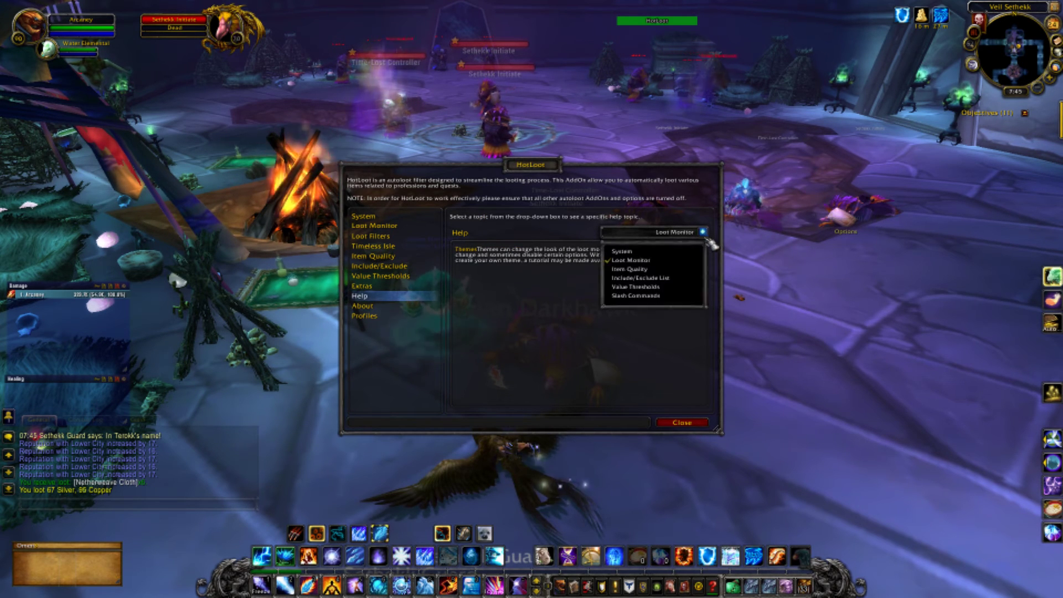
click(689, 272)
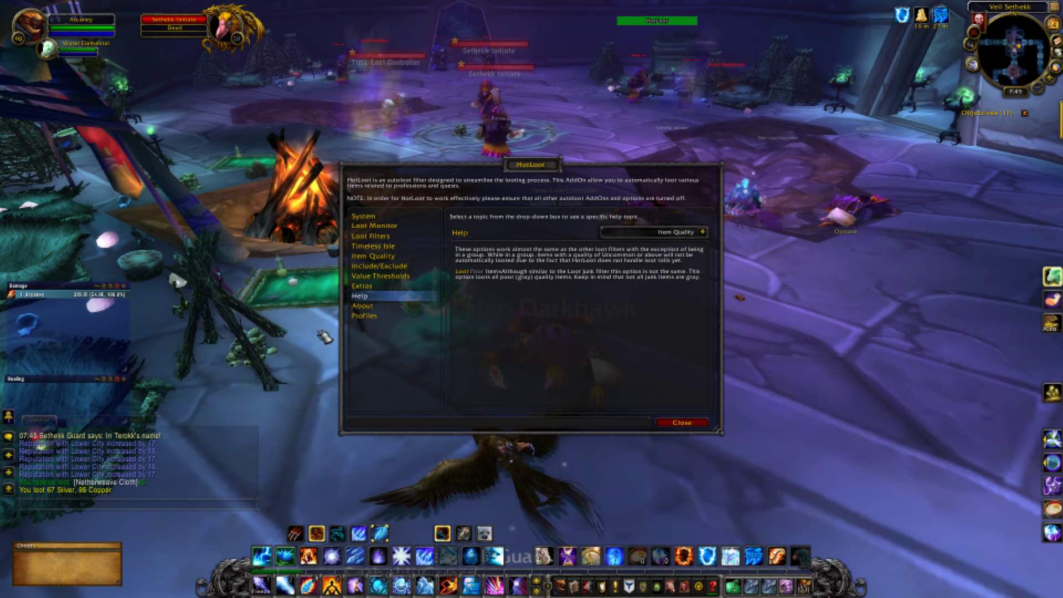
click(385, 308)
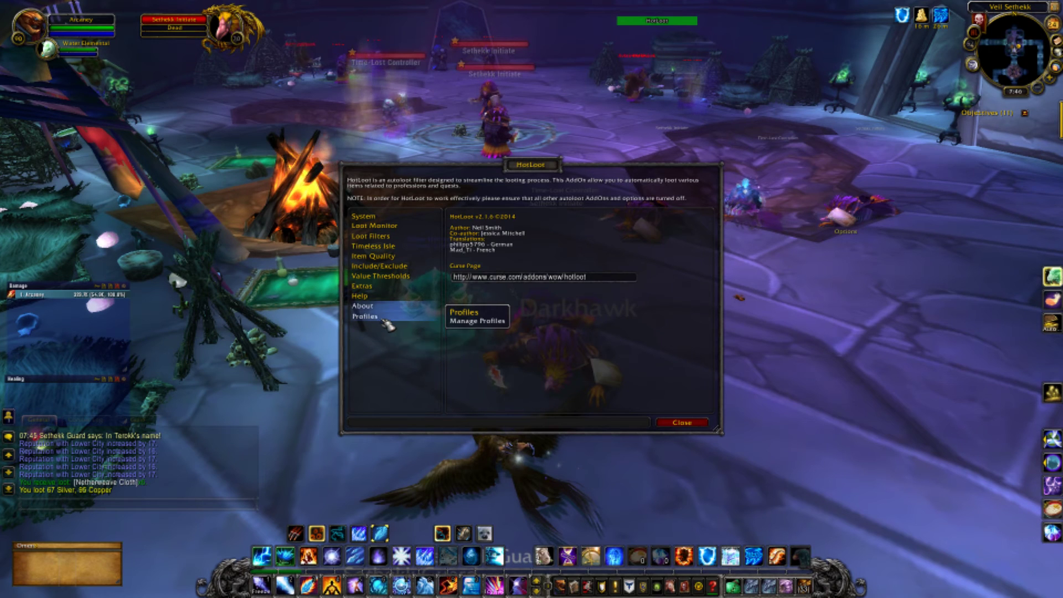
Show HotLoot's Profiles page to review the profile options
click(388, 318)
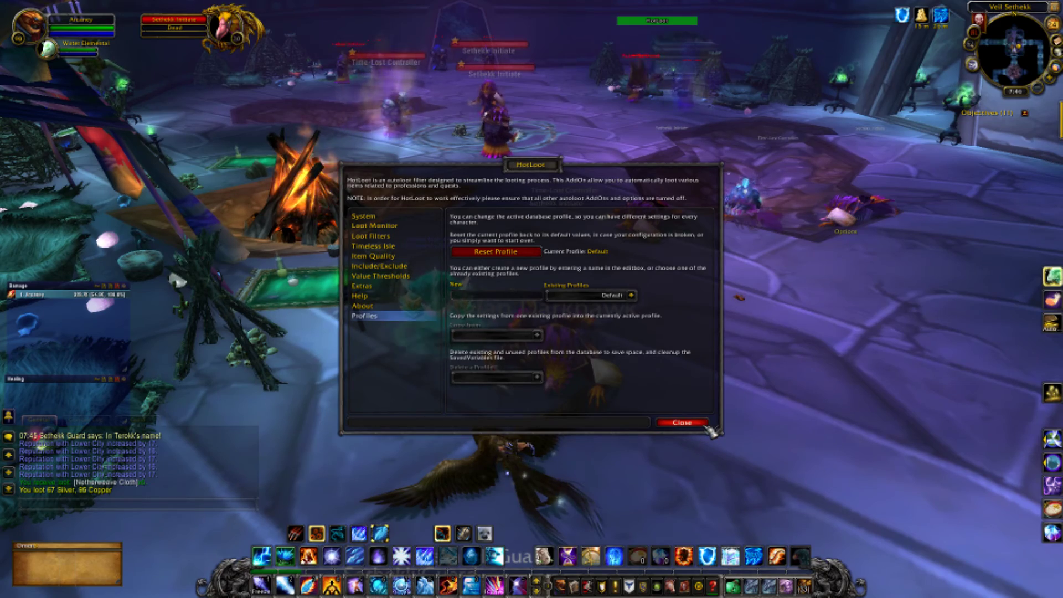
Close HotLoot's options and run through the doorway into Sethekk Halls
click(681, 423)
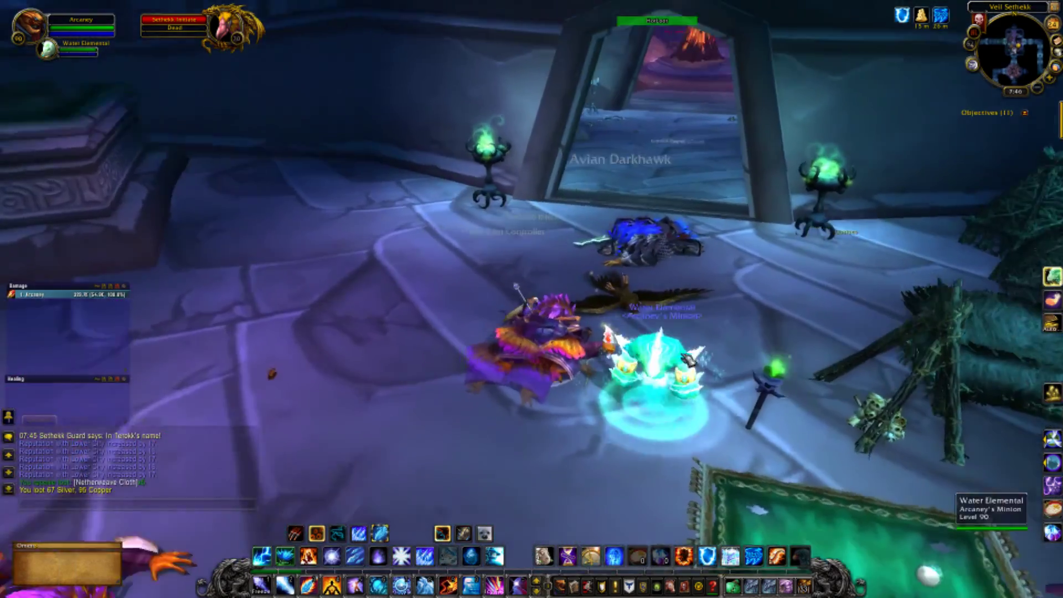
drag(688, 358, 999, 143)
key(w)
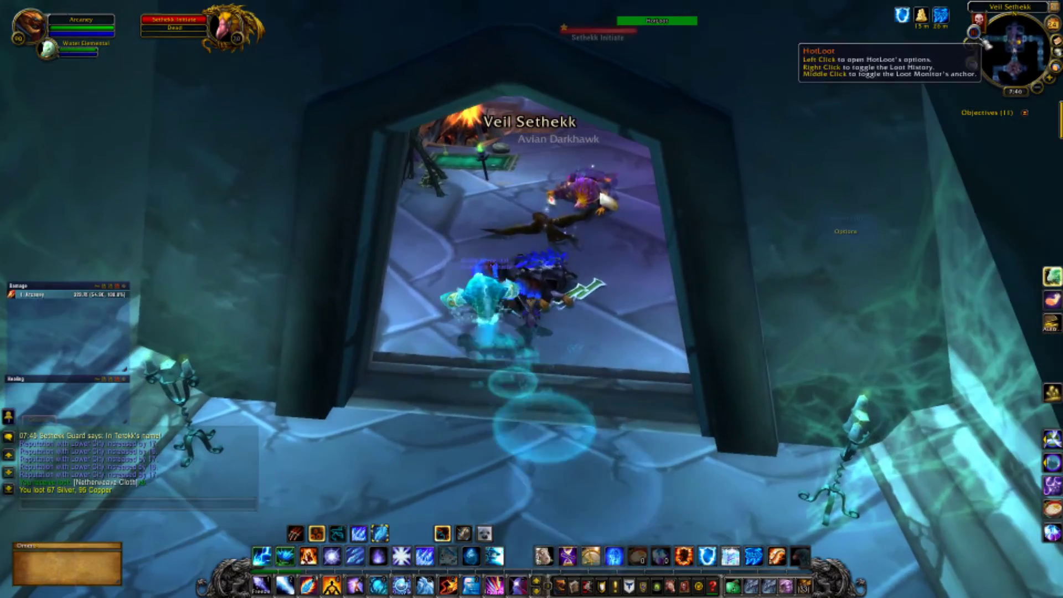
Set HotLoot's Autoclose Loot Window Modifier Key to Control and close the options
click(973, 64)
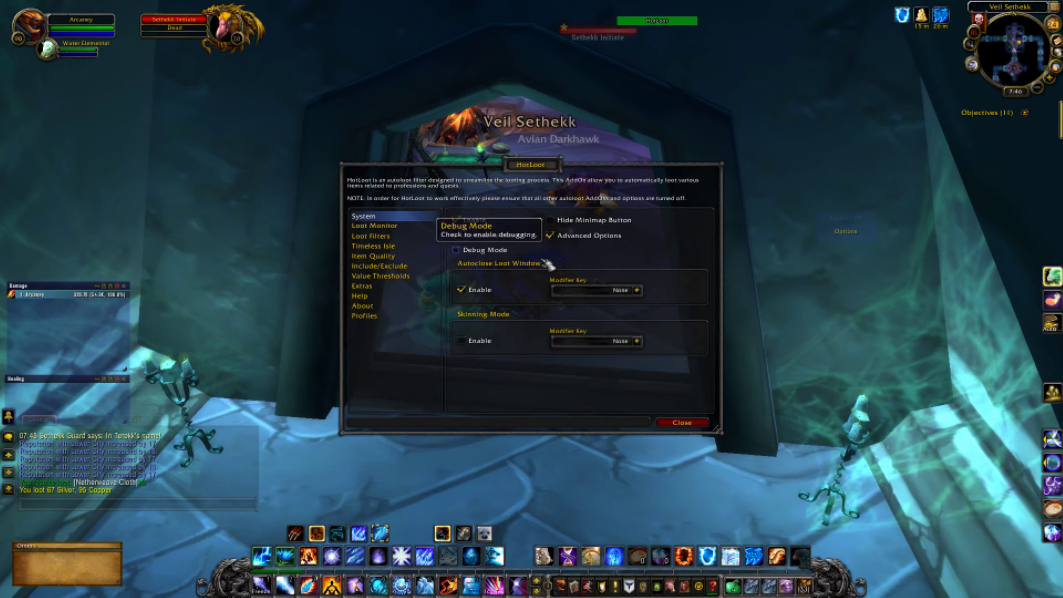
click(637, 290)
click(573, 328)
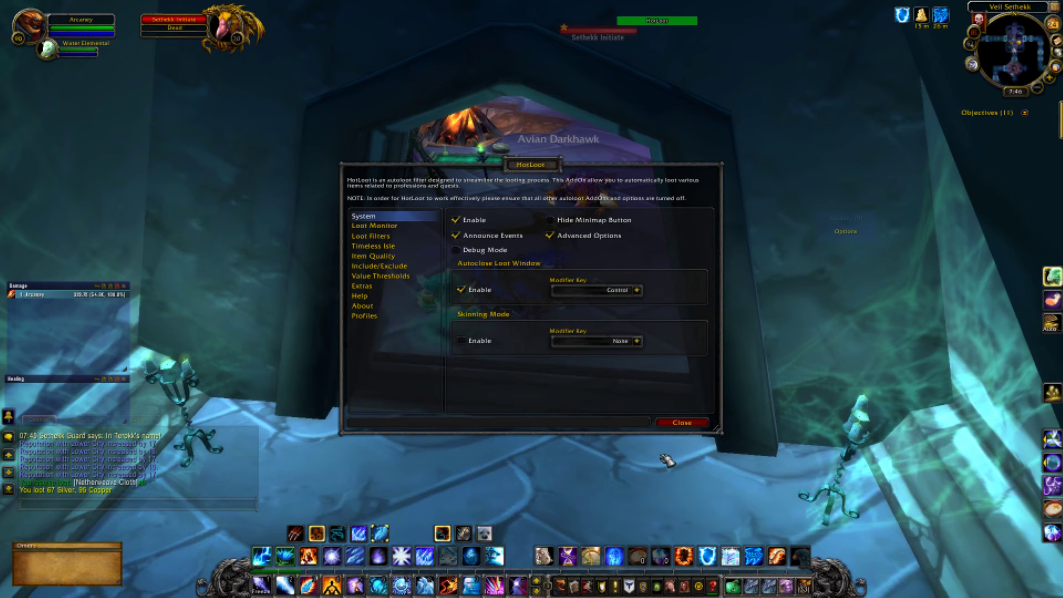
click(682, 422)
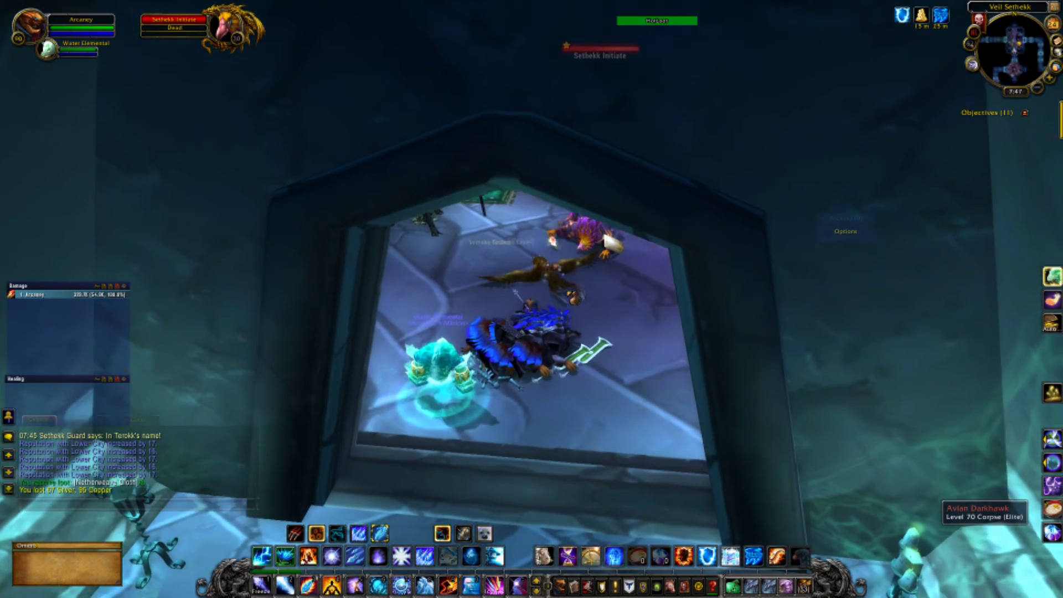
Open the loot of the Avian Darkhawk corpse
click(542, 299)
right_click(548, 296)
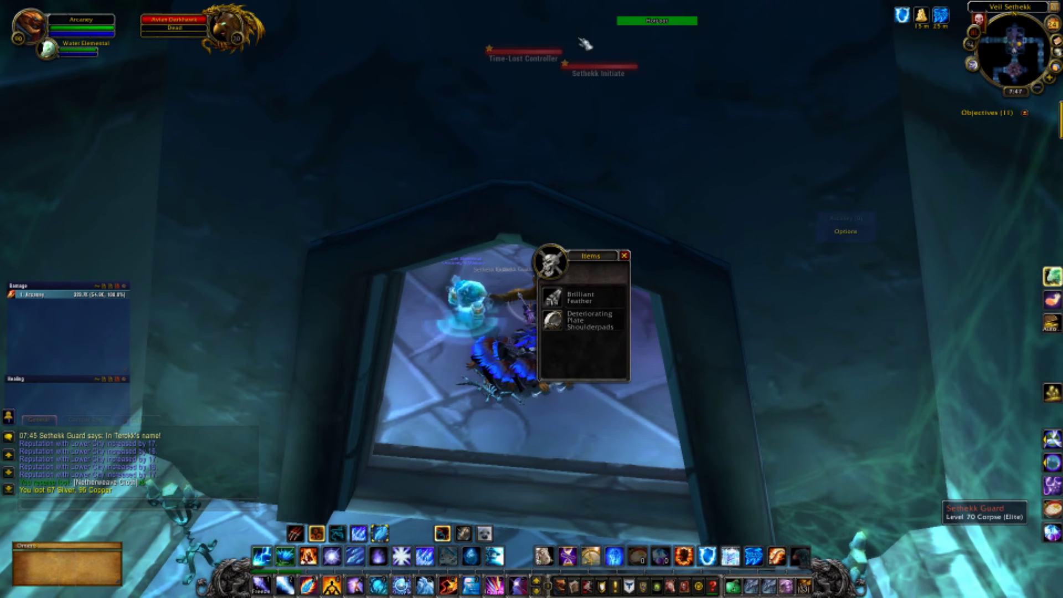
mouse_move(553, 320)
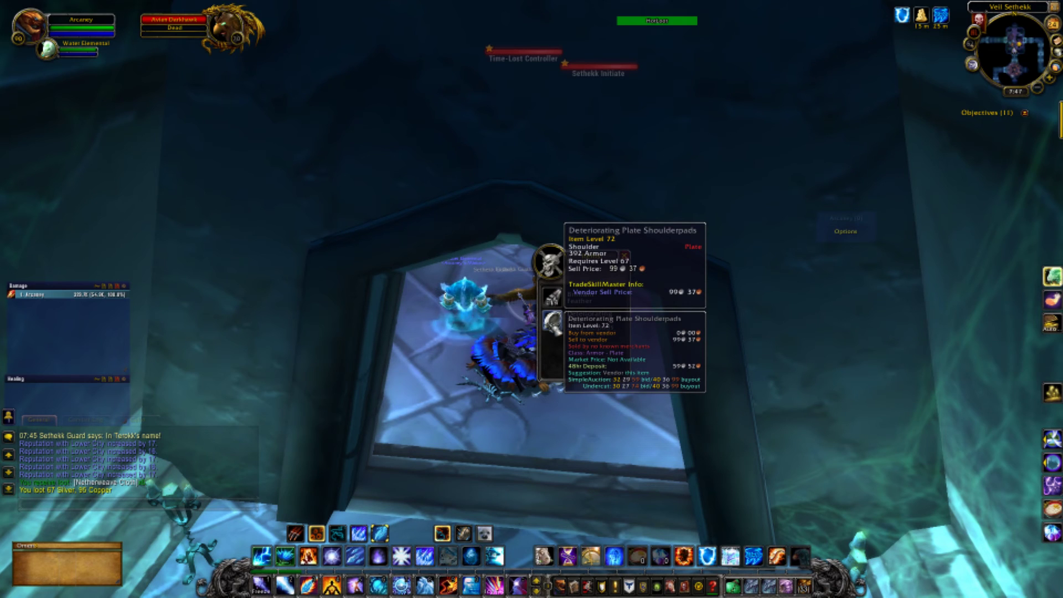